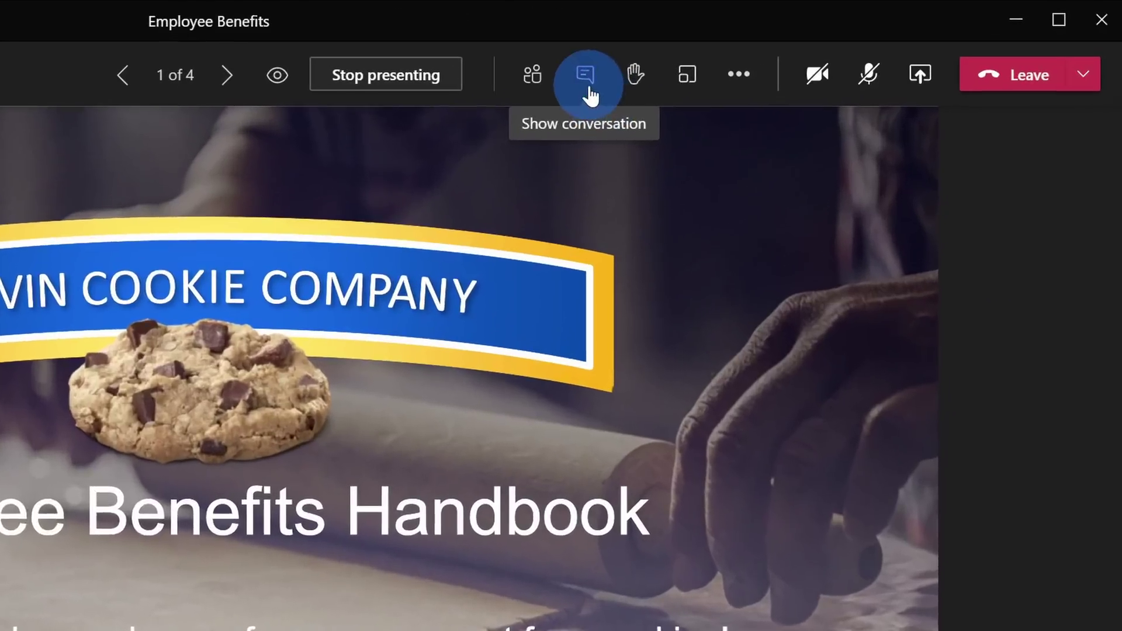
Step: Show the meeting chat beside the presentation and read the attendees' messages
{"action": "left_click", "coordinate": [793, 48]}
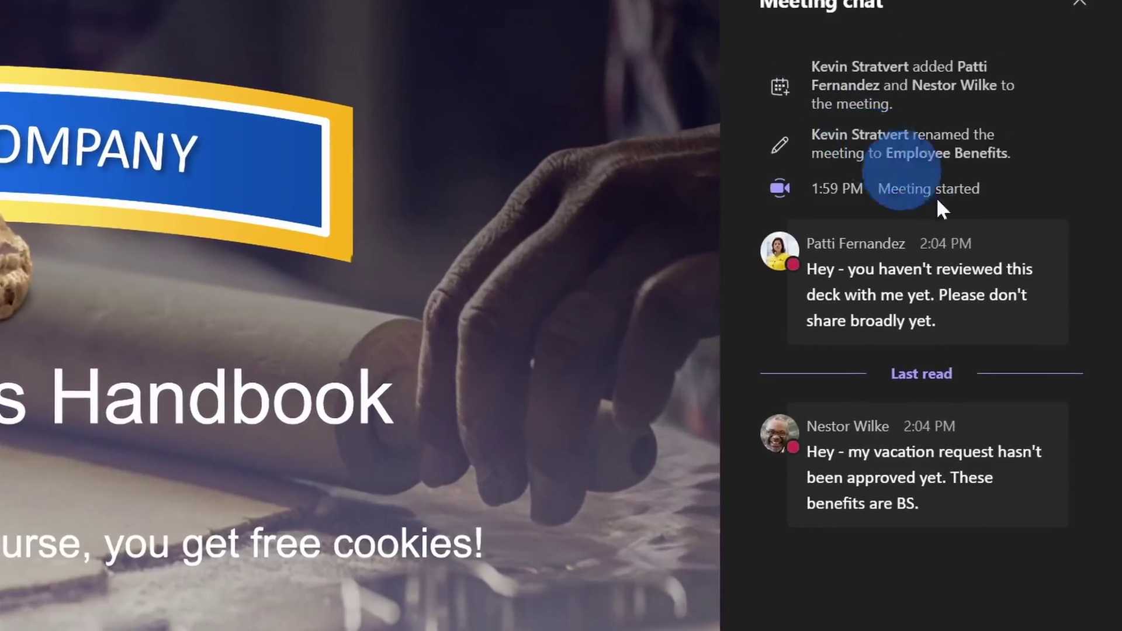
{"action": "mouse_move", "coordinate": [1005, 371]}
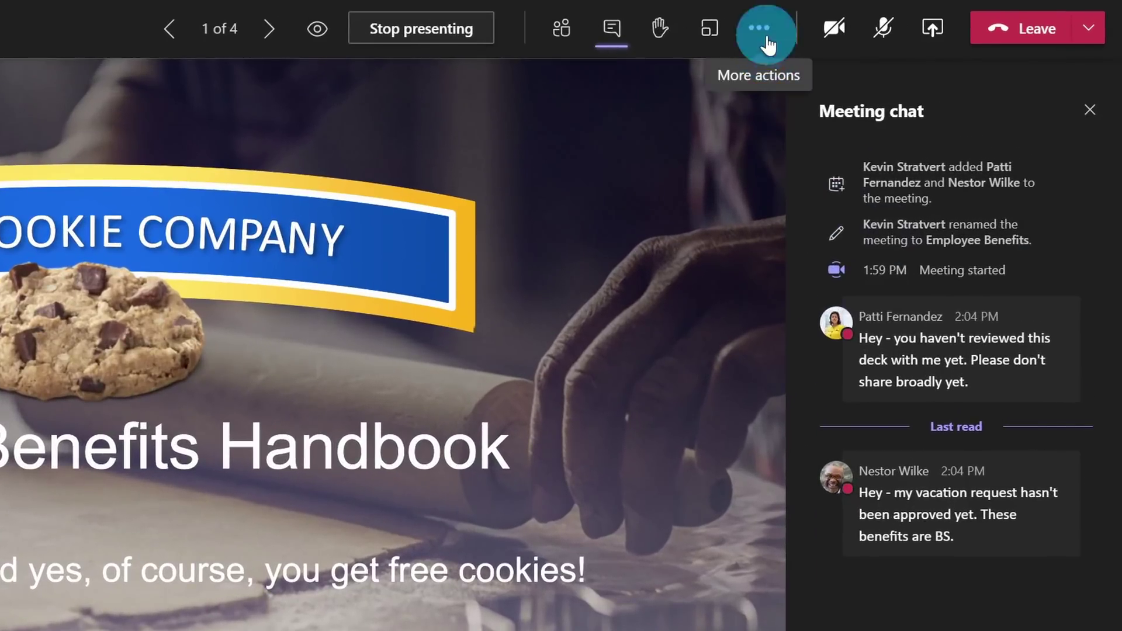
Step: Set Allow meeting chat to Disabled in the meeting options, save, and show the meeting chat again
{"action": "left_click", "coordinate": [884, 51]}
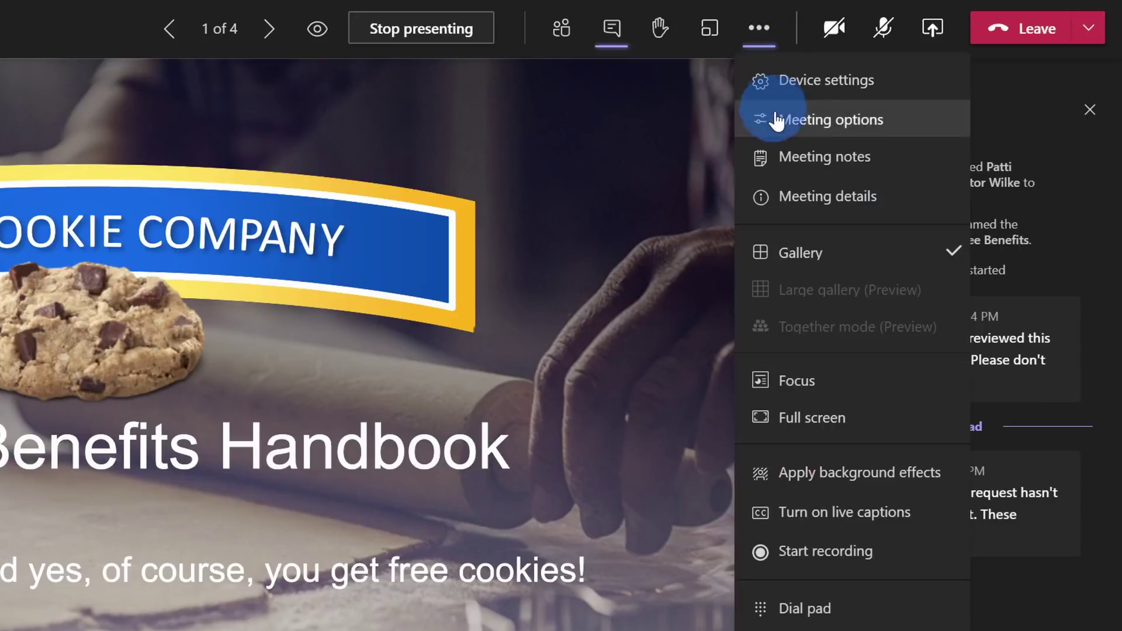
{"action": "left_click", "coordinate": [851, 124]}
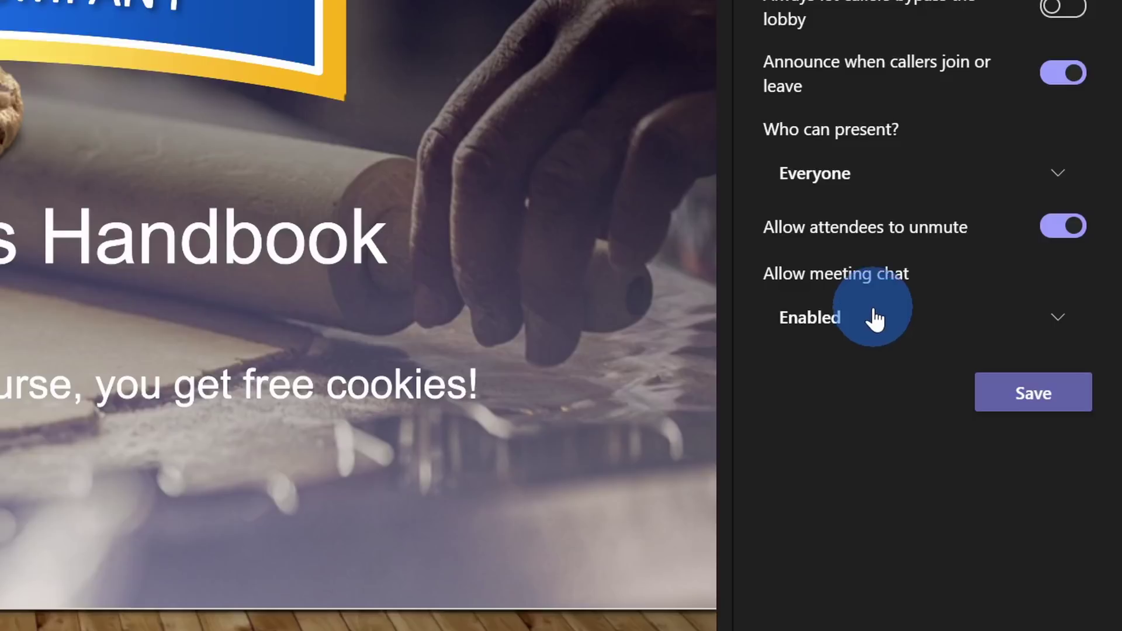
{"action": "left_click", "coordinate": [884, 319]}
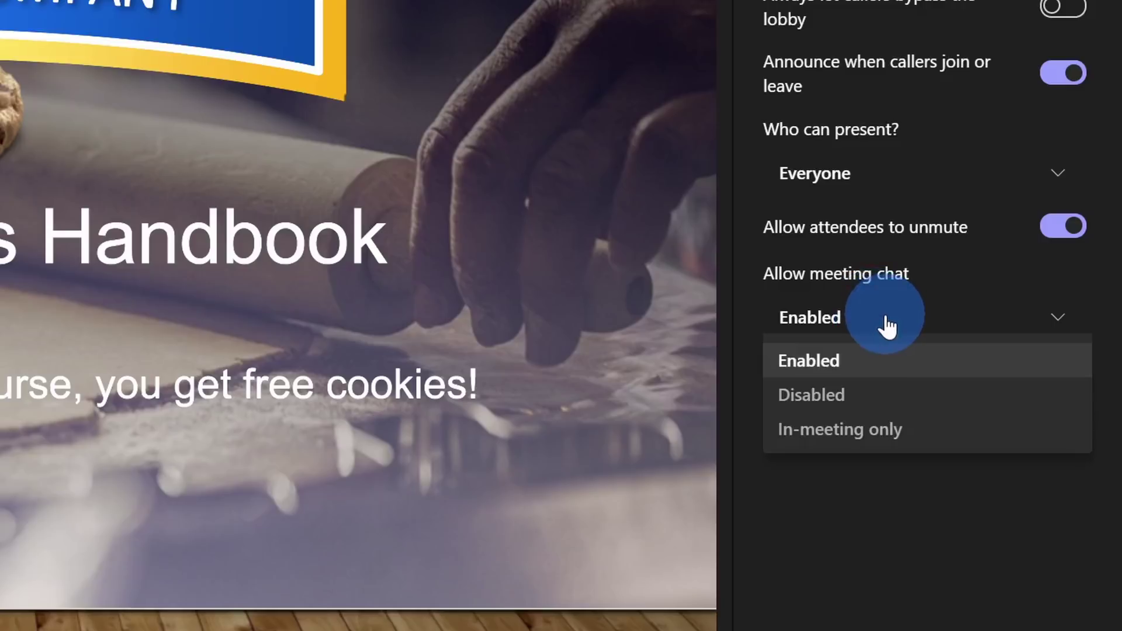
{"action": "left_click", "coordinate": [847, 398]}
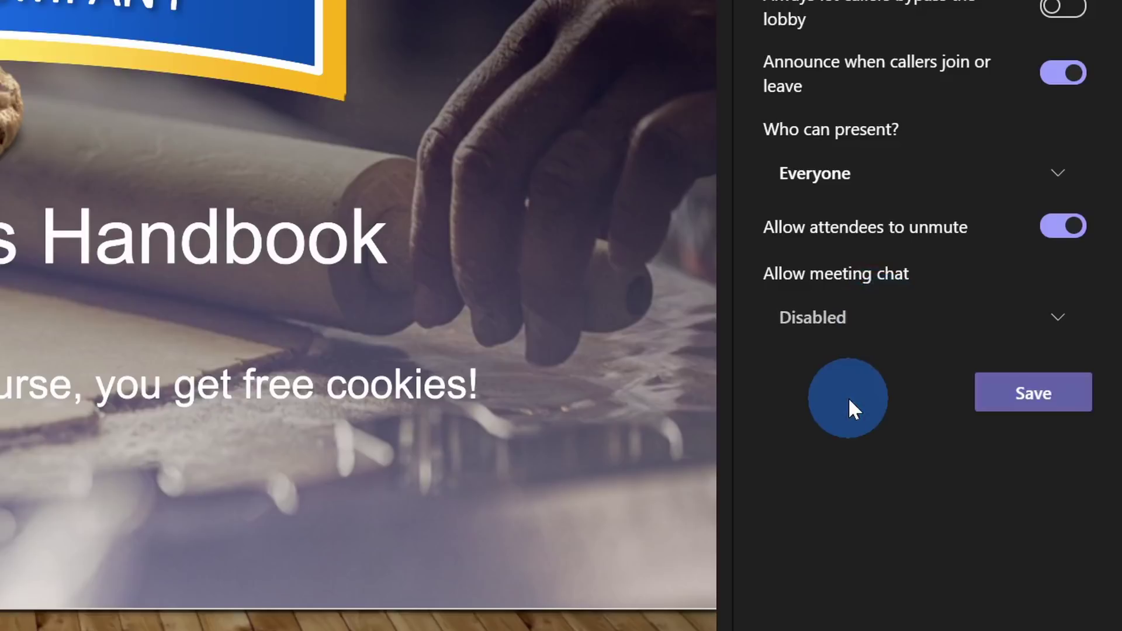
{"action": "left_click", "coordinate": [1037, 400]}
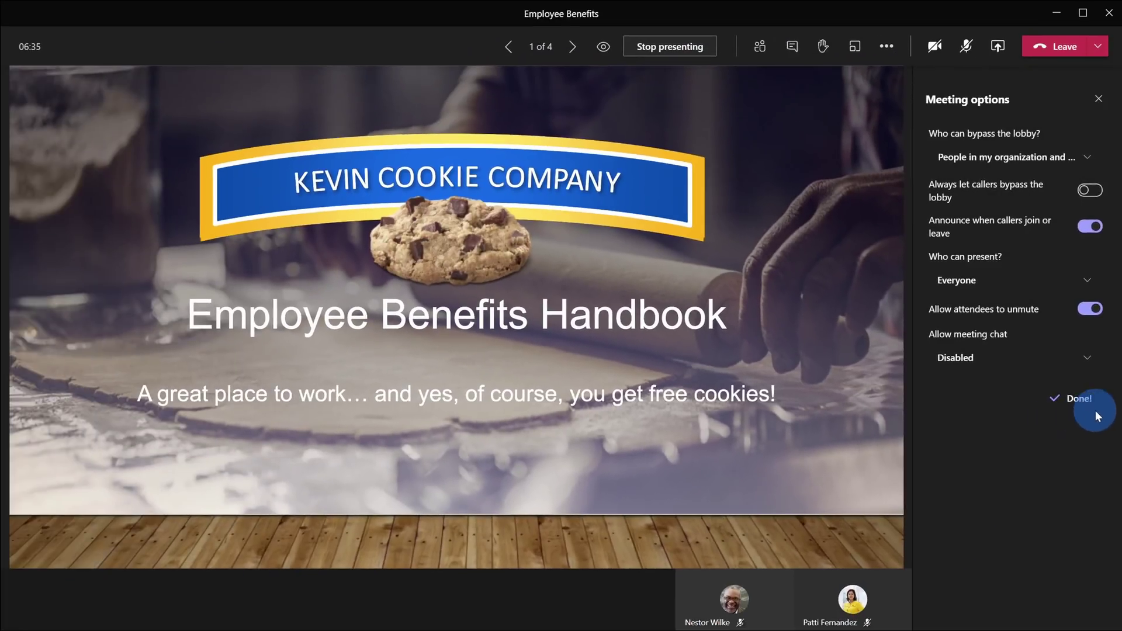
{"action": "left_click", "coordinate": [793, 46]}
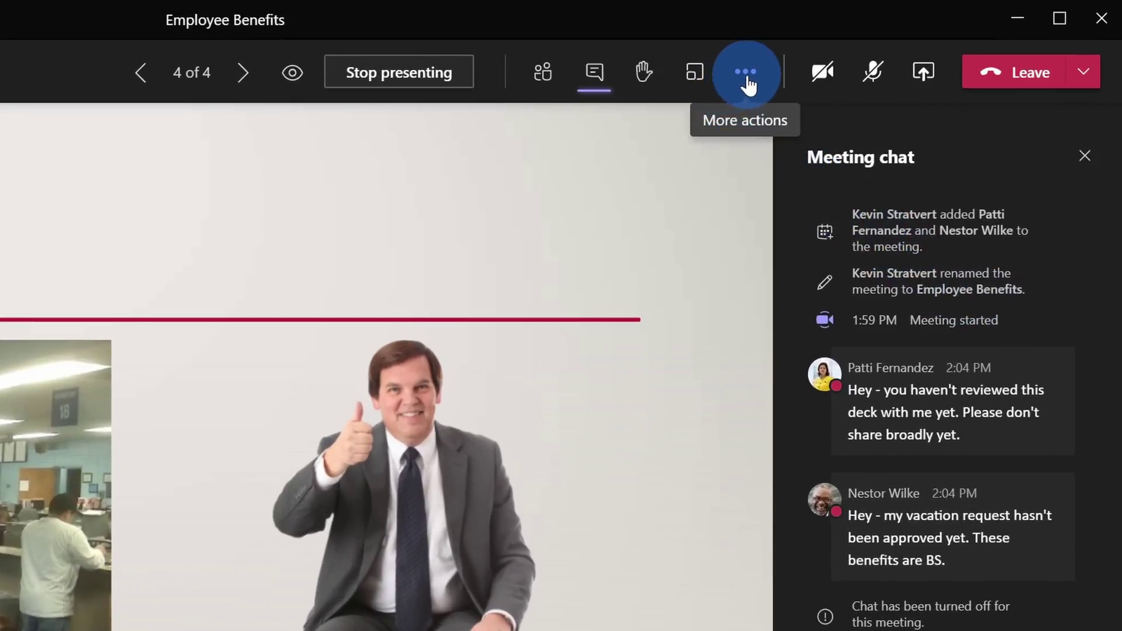
Step: Turn meeting chat back on through Allow meeting chat in the running meeting's options
{"action": "left_click", "coordinate": [747, 85]}
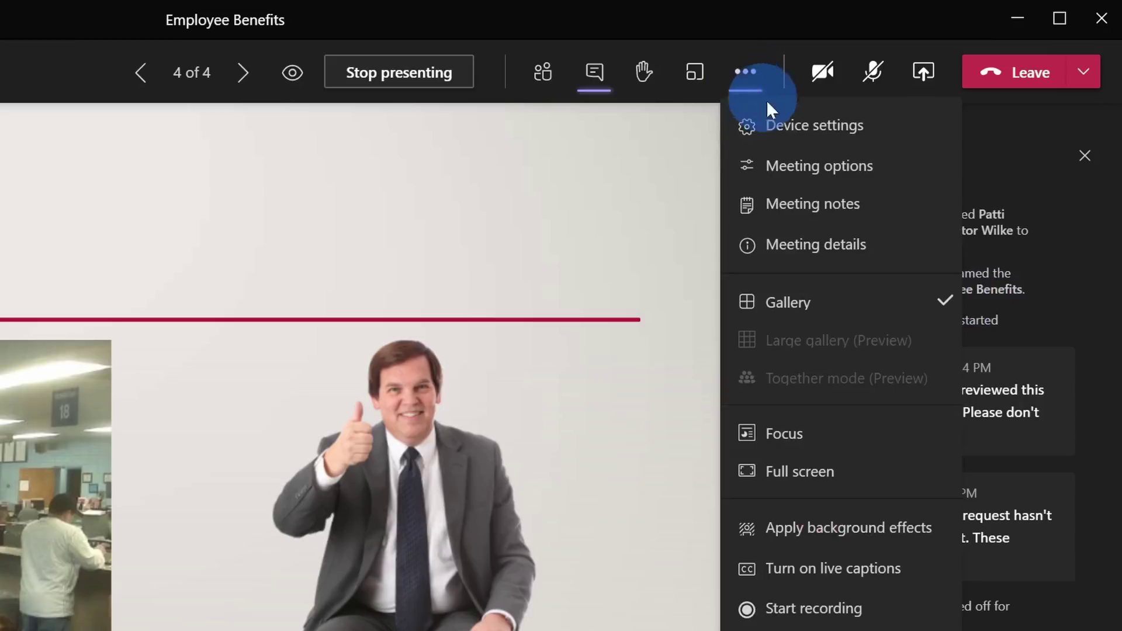
{"action": "left_click", "coordinate": [815, 164]}
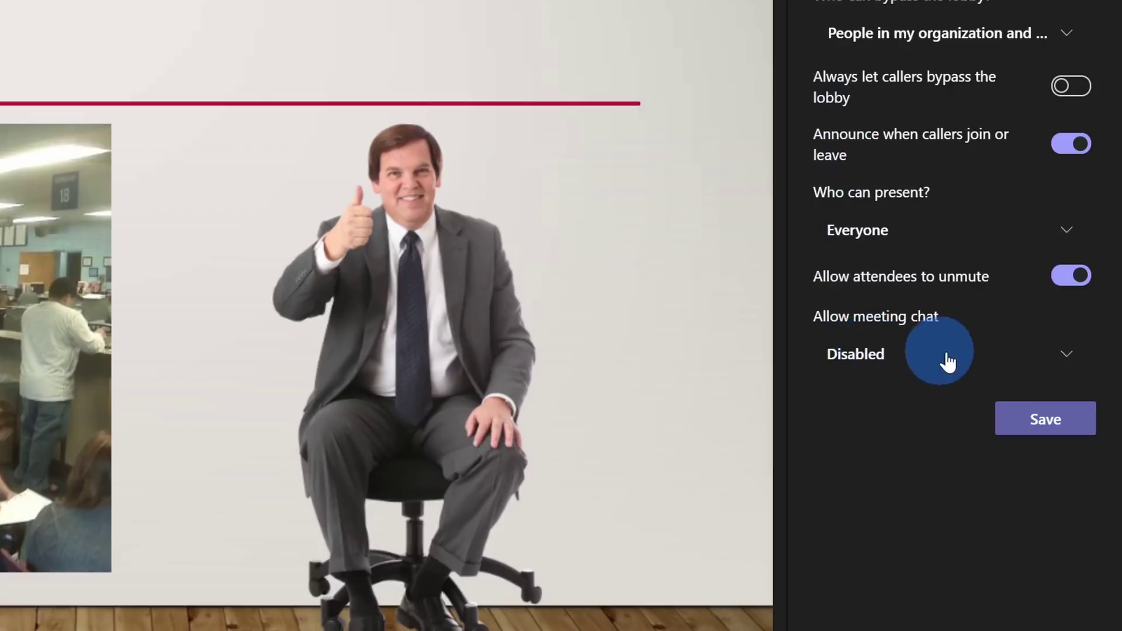
{"action": "left_click", "coordinate": [948, 362]}
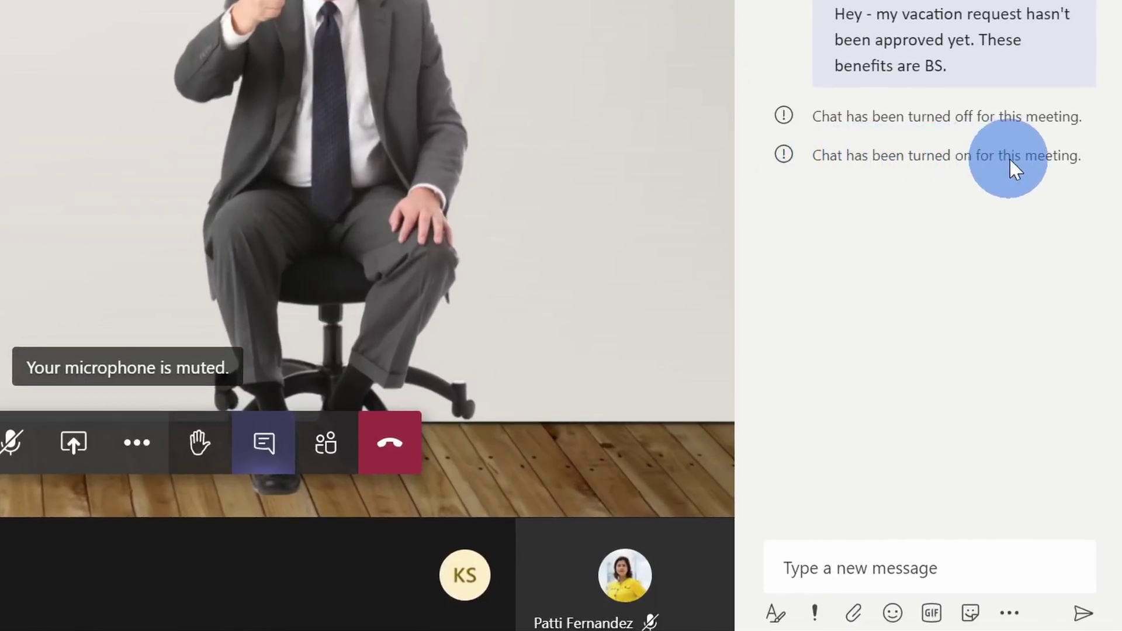
Step: Post the chat message "not cool... I had so much feedback on these questionable benefits... I don't even know why I still work here."
{"action": "left_click", "coordinate": [925, 560]}
{"action": "type", "text": "not cool... I had so much feedback on these questionable benefits... I don't even know why I still work here"}
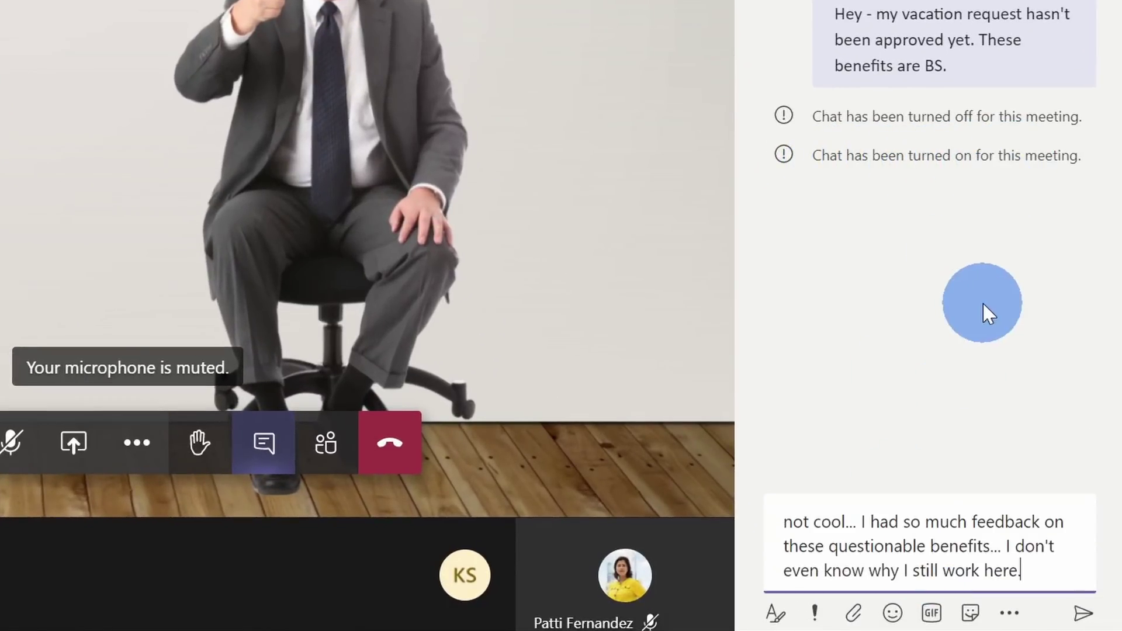
{"action": "type", "text": "."}
{"action": "key", "text": "Return"}
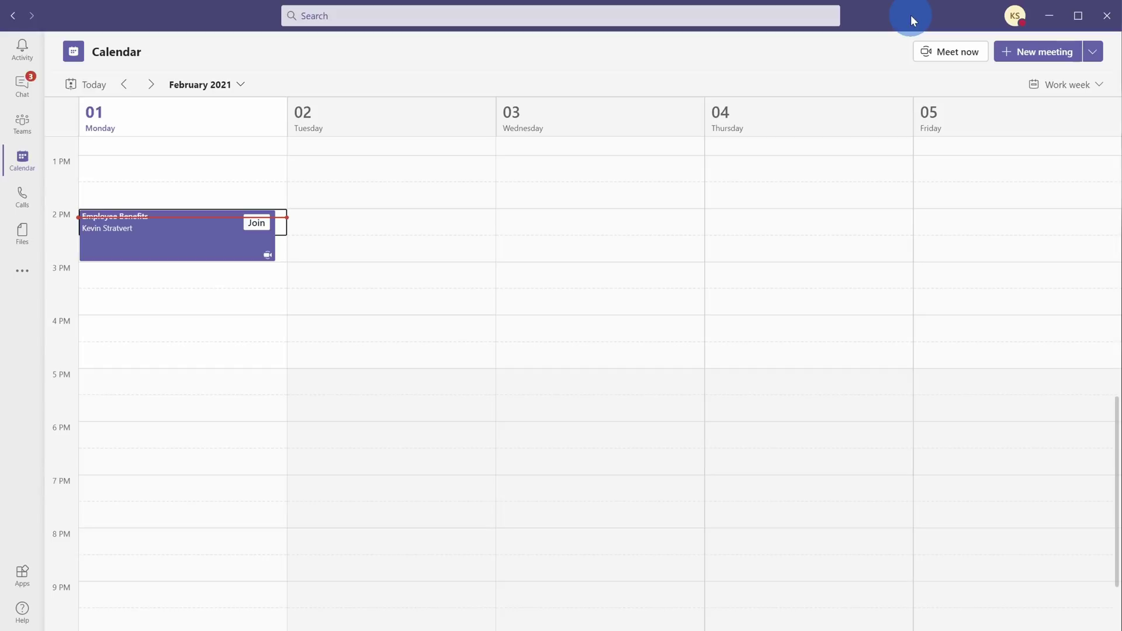
Step: Open the meeting options of the Employee Benefits calendar event and set Allow meeting chat to Disabled
{"action": "left_click", "coordinate": [198, 244]}
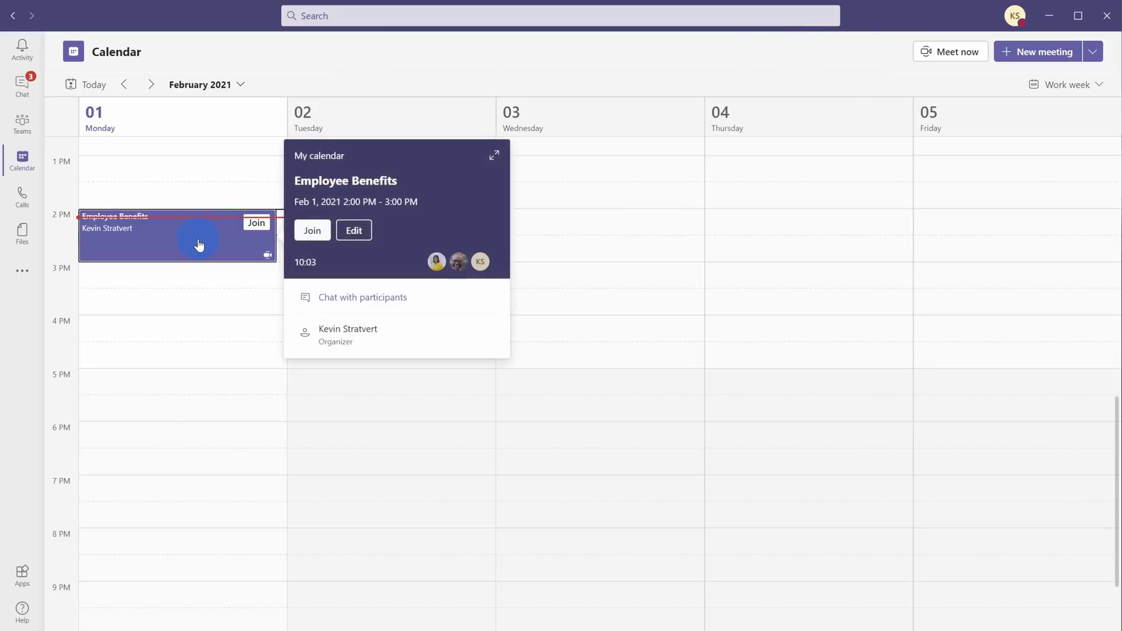
{"action": "double_click", "coordinate": [198, 240]}
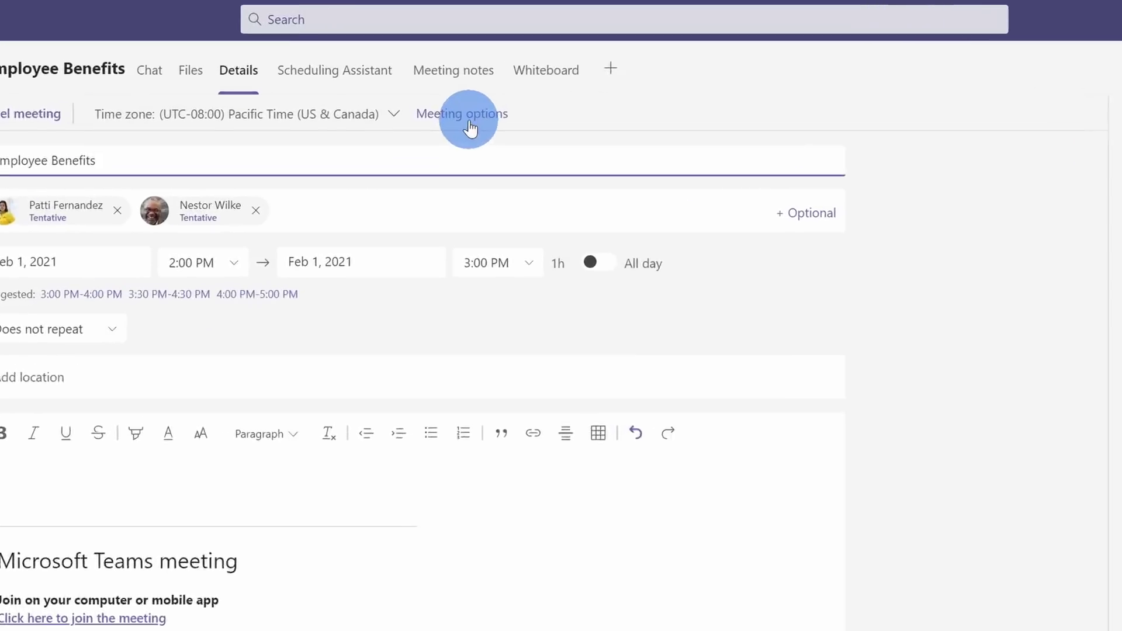
{"action": "left_click", "coordinate": [474, 153]}
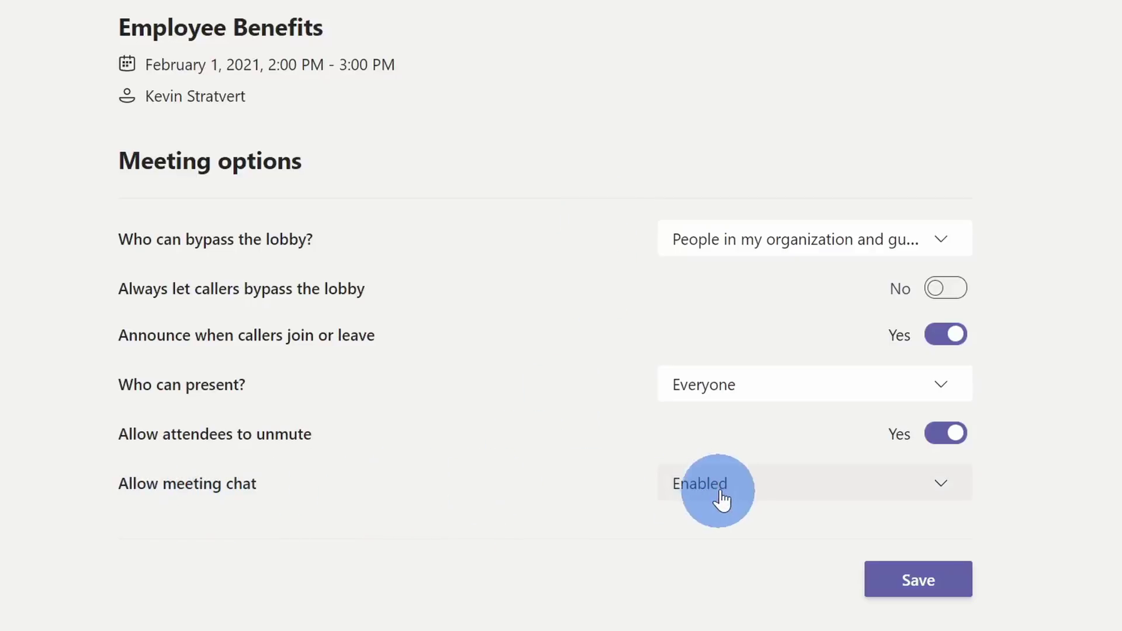
{"action": "left_click", "coordinate": [918, 488]}
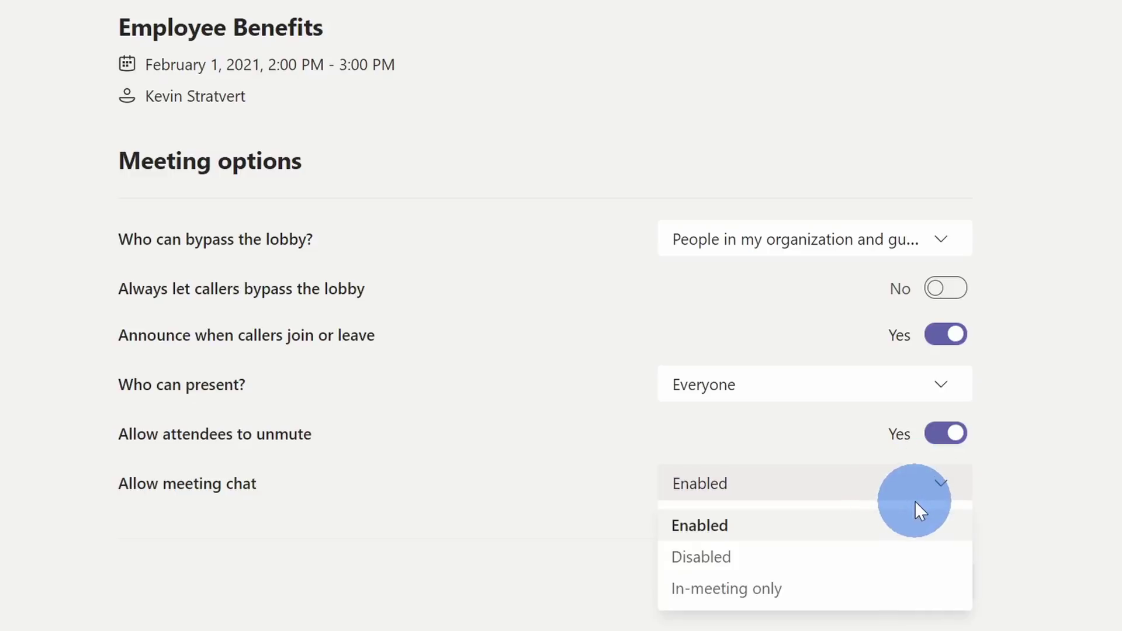
{"action": "left_click", "coordinate": [816, 555]}
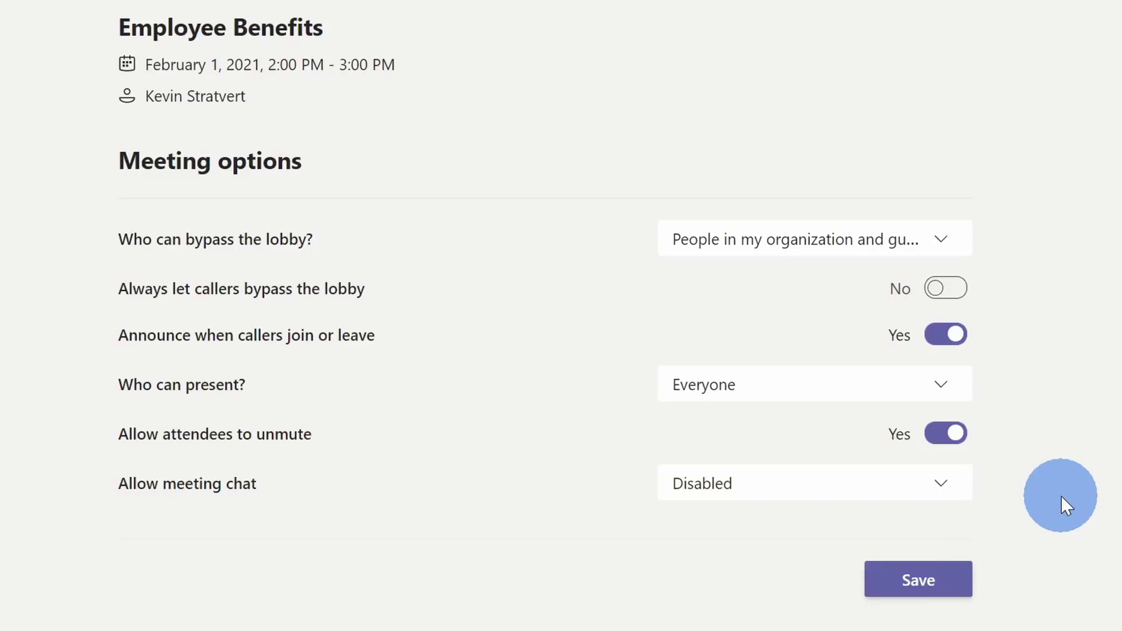
Step: Set Allow meeting chat to In-meeting only, save the options, and open the meeting's chat from an attendee's account
{"action": "left_click", "coordinate": [949, 491]}
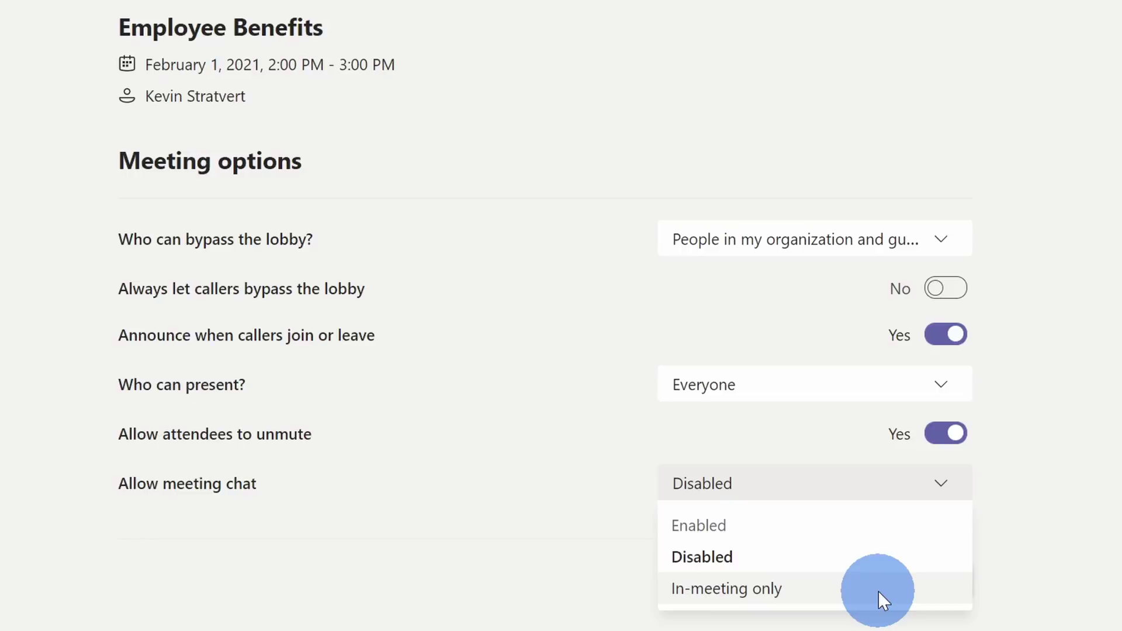
{"action": "left_click", "coordinate": [878, 591]}
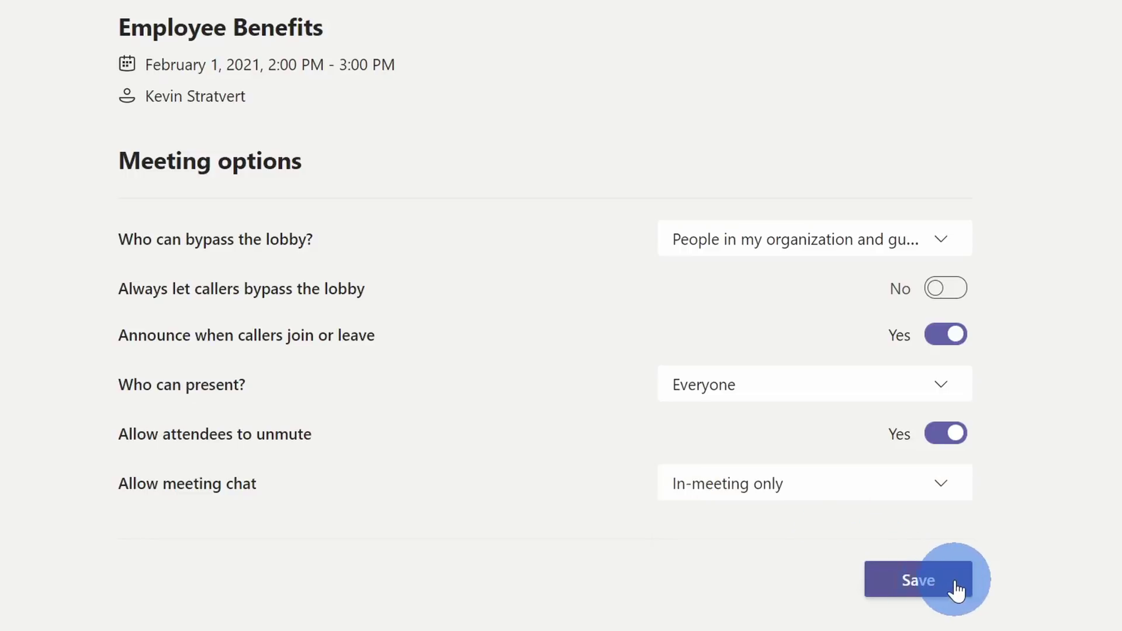
{"action": "left_click", "coordinate": [956, 590]}
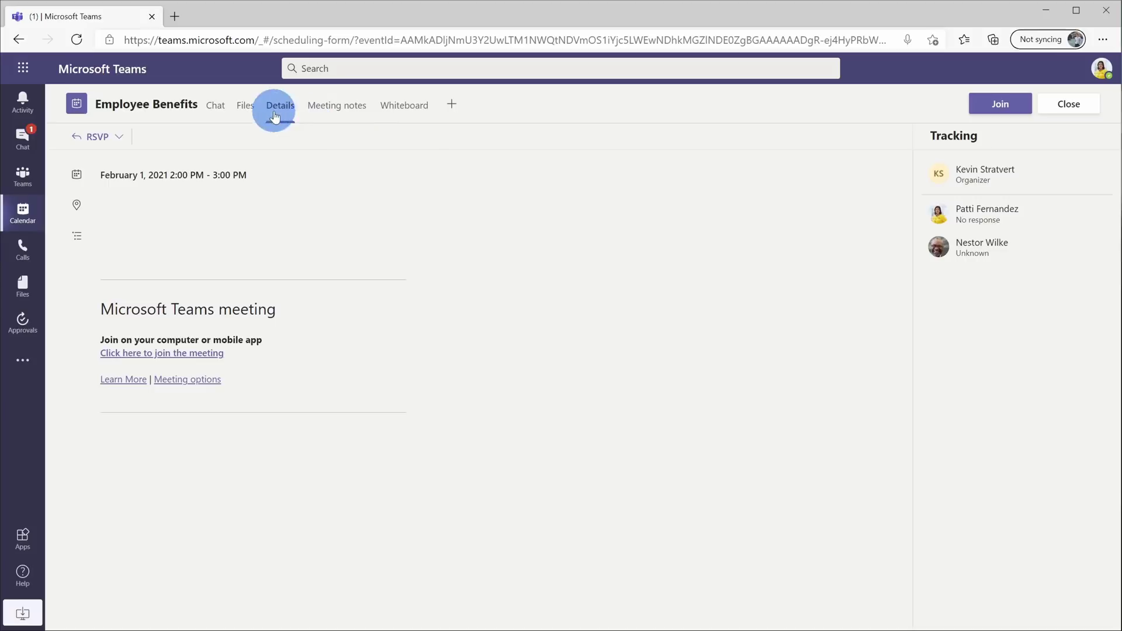
{"action": "left_click", "coordinate": [214, 110]}
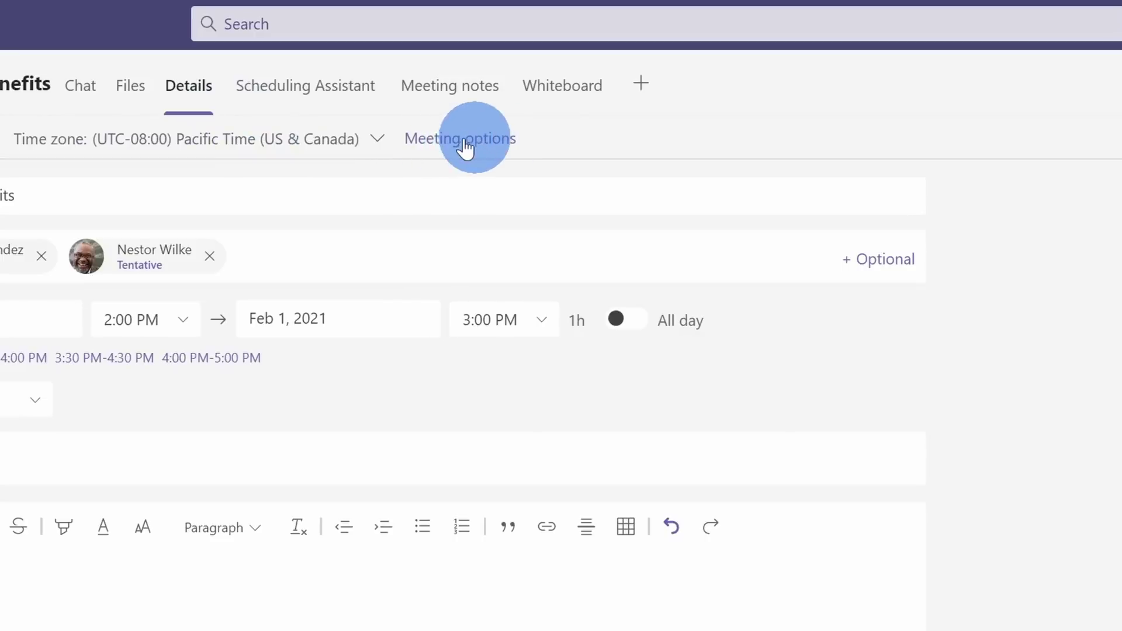
Step: Reopen the Employee Benefits meeting options as organizer and set Who can bypass the lobby to Only me
{"action": "left_click", "coordinate": [457, 140]}
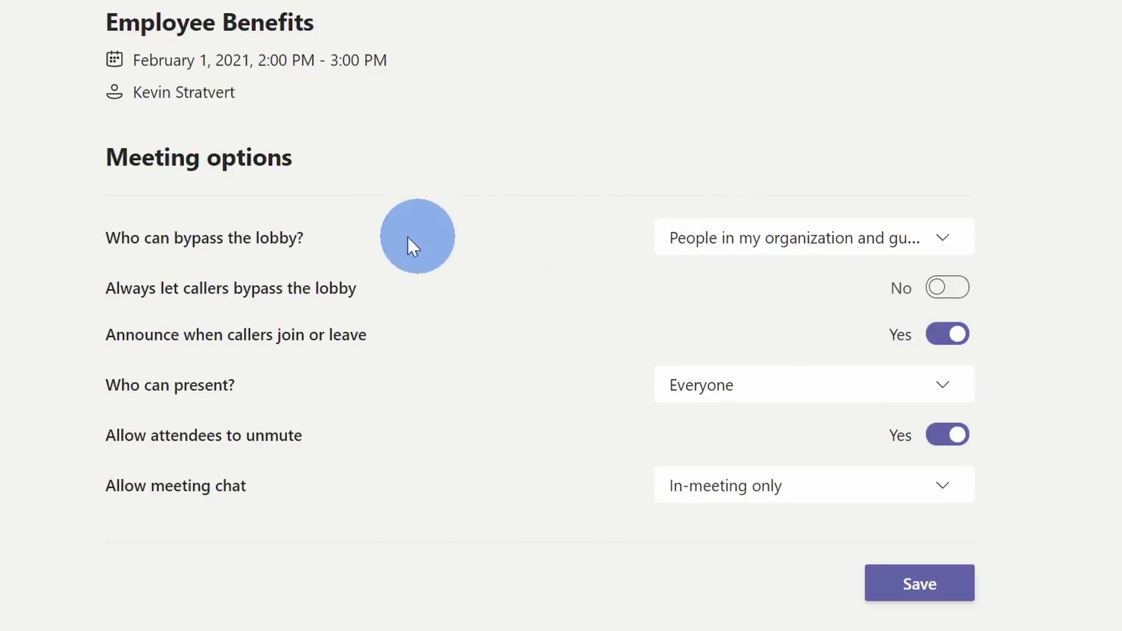
{"action": "left_click", "coordinate": [785, 235]}
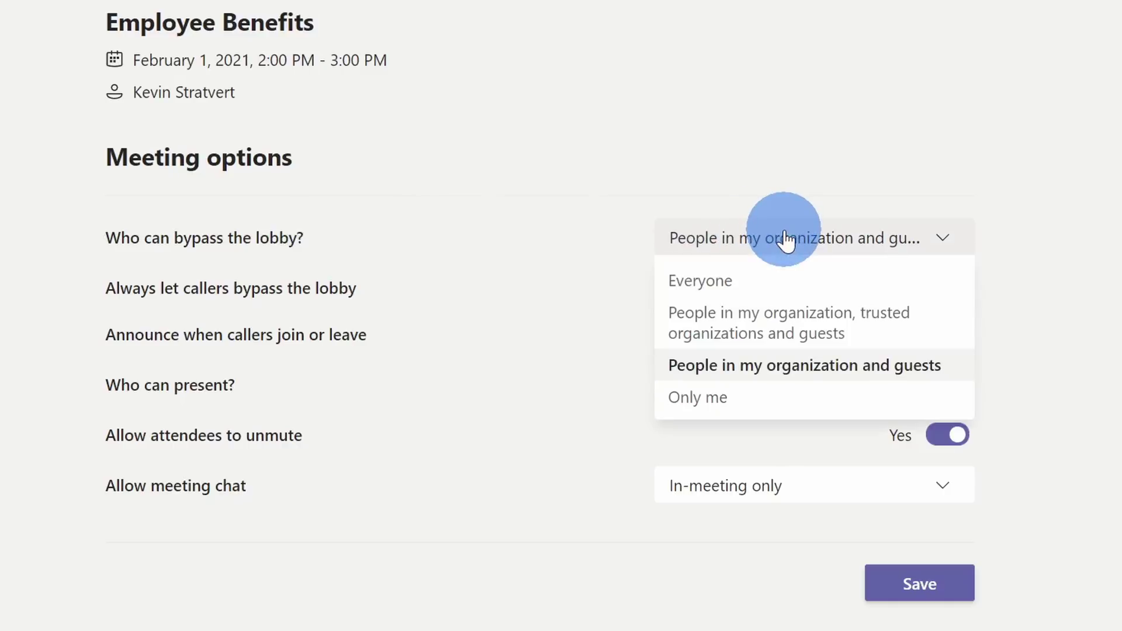
{"action": "left_click", "coordinate": [833, 399]}
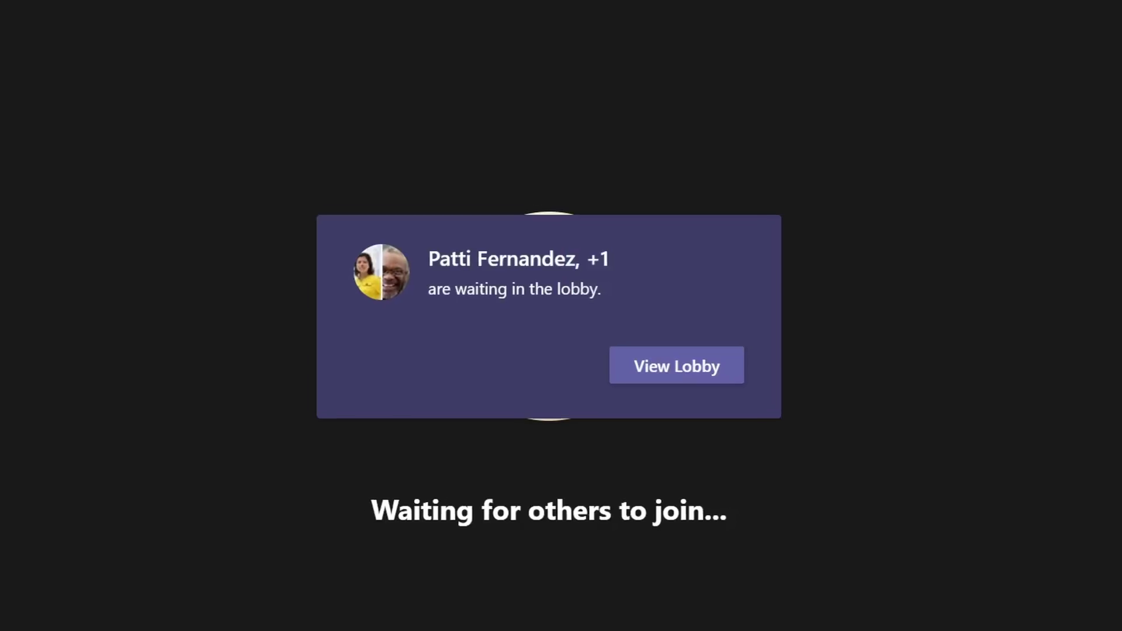
Step: Admit everyone waiting in the lobby from the participant list and view the meeting chat
{"action": "left_click", "coordinate": [707, 53]}
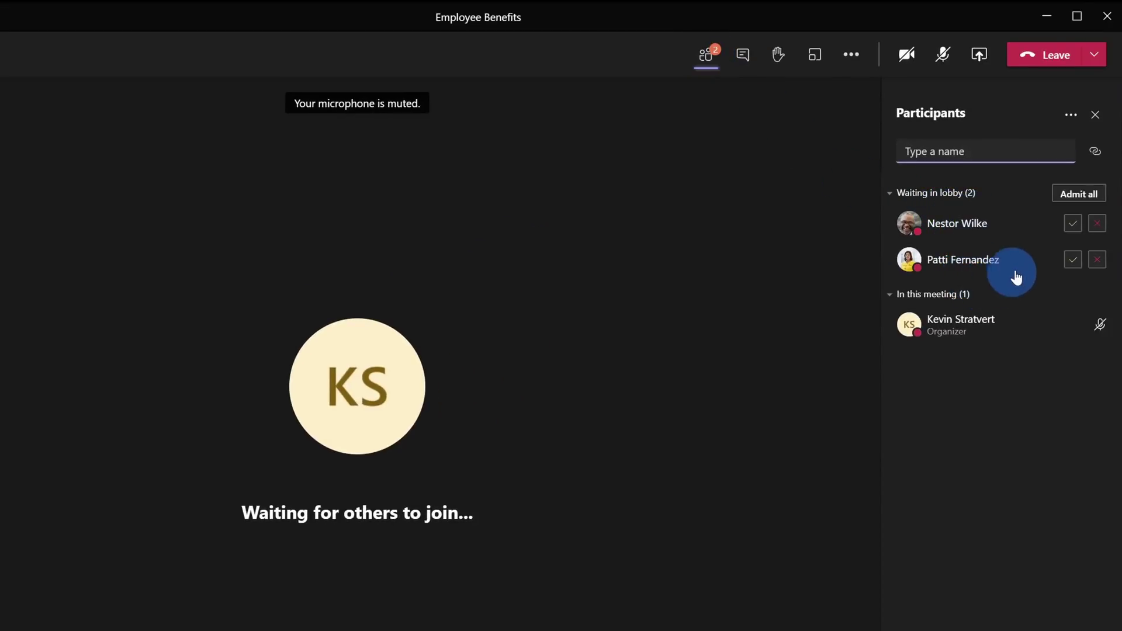
{"action": "left_click", "coordinate": [1079, 194]}
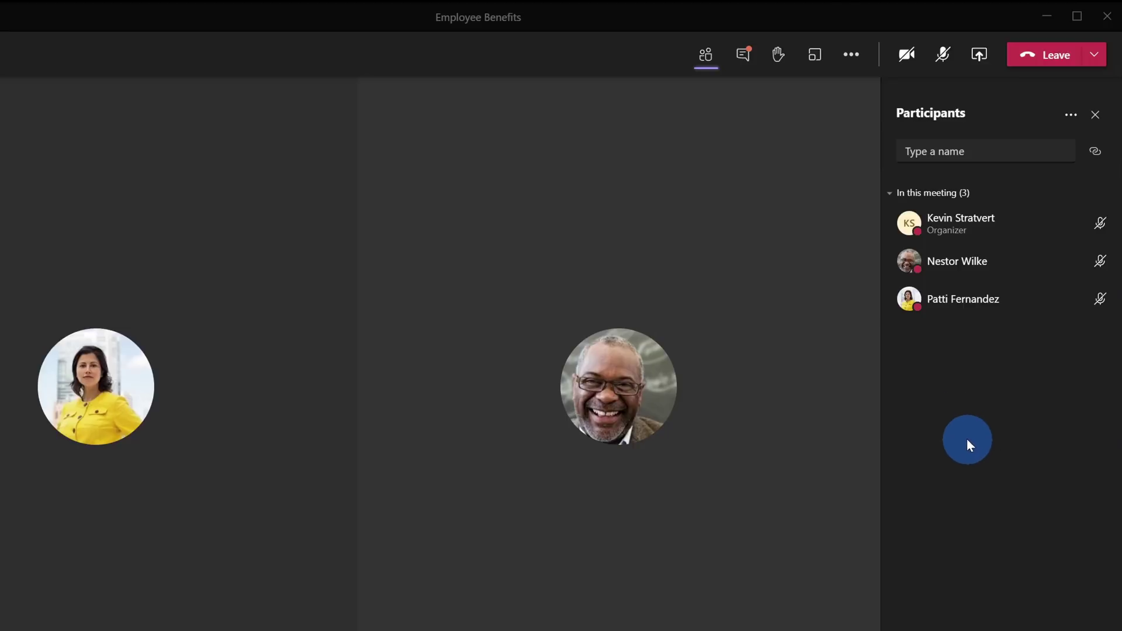
{"action": "left_click", "coordinate": [747, 54]}
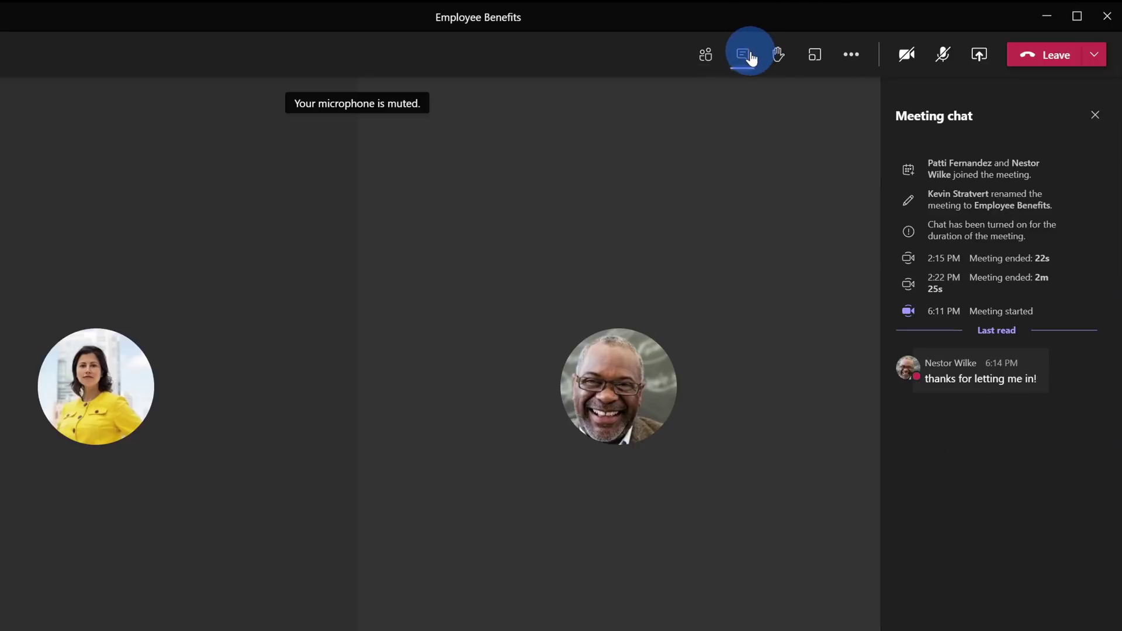
{"action": "mouse_move", "coordinate": [952, 379]}
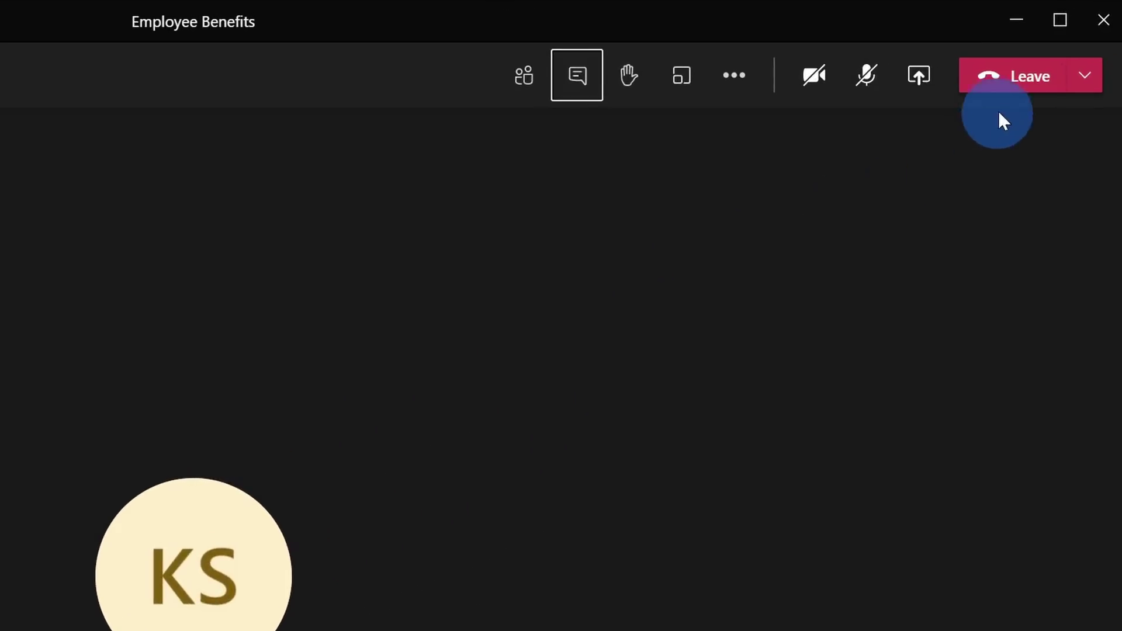
Step: Open the choices for leaving or ending the Employee Benefits meeting
{"action": "left_click", "coordinate": [1086, 77]}
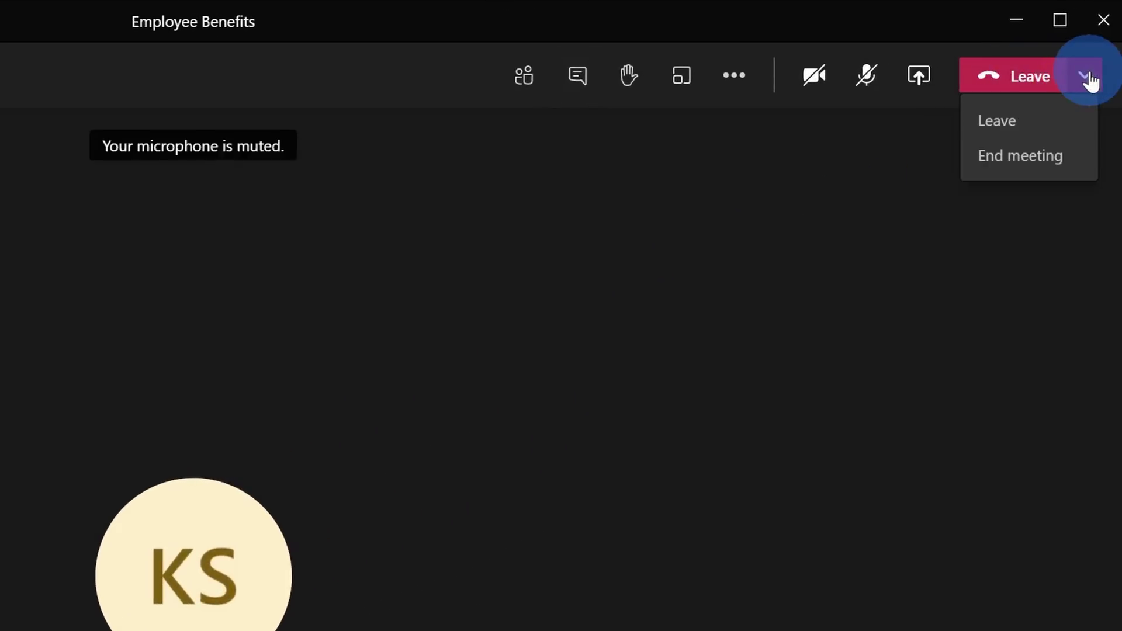